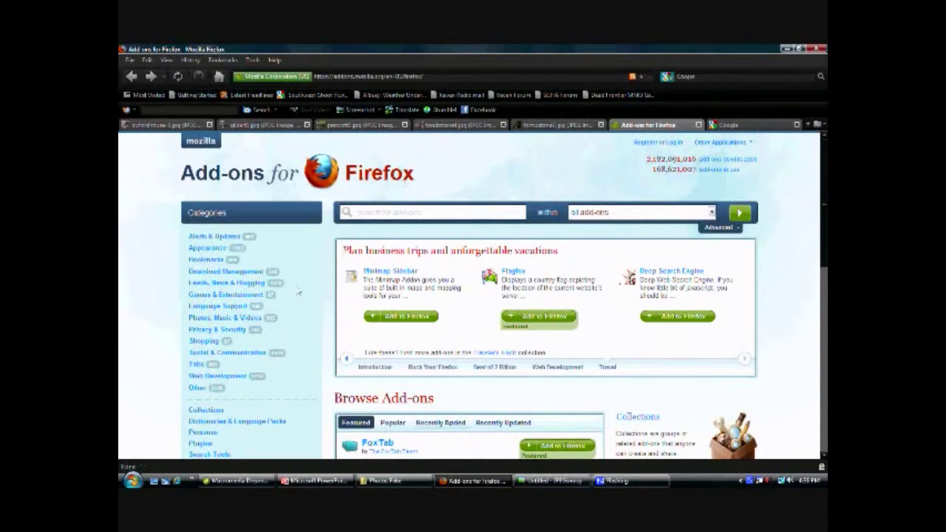
Step: Search the Firefox add-on gallery for 'exif' to find Exif Viewer
click(410, 215)
text(ssrl)
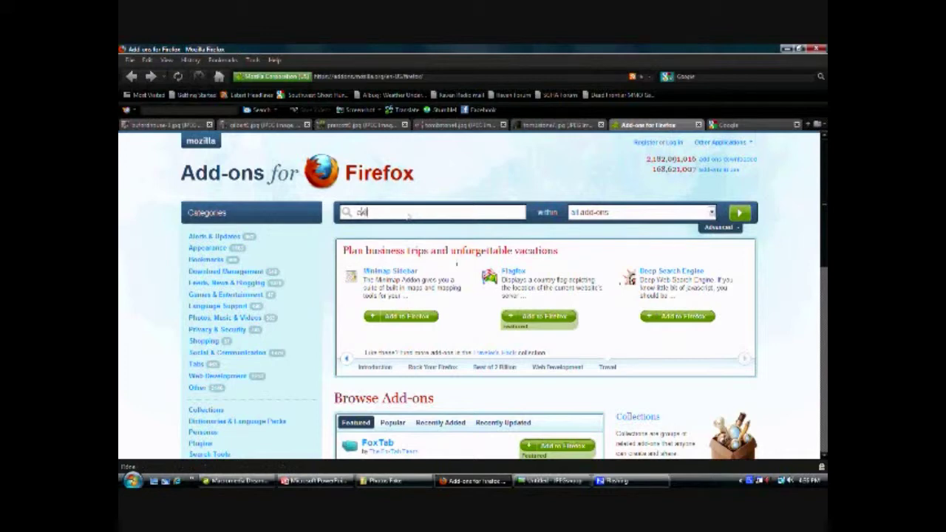
click(739, 214)
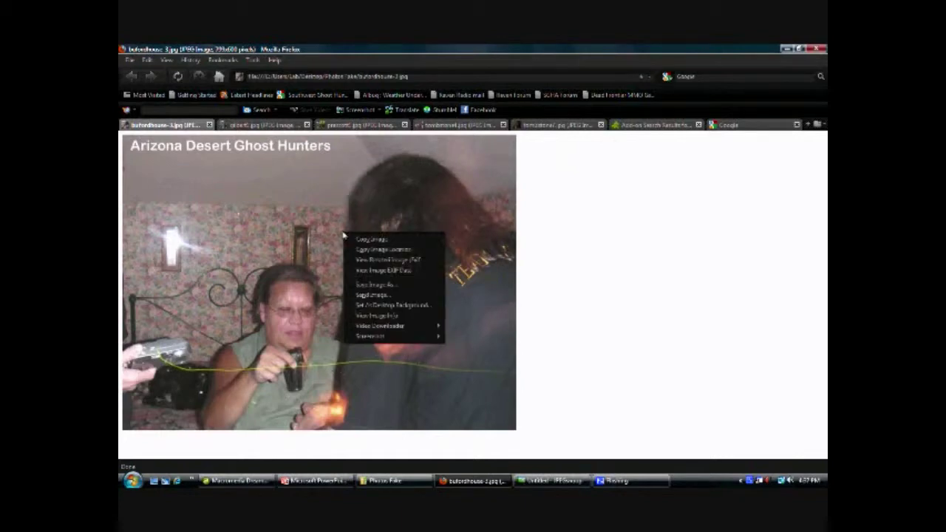
click(372, 271)
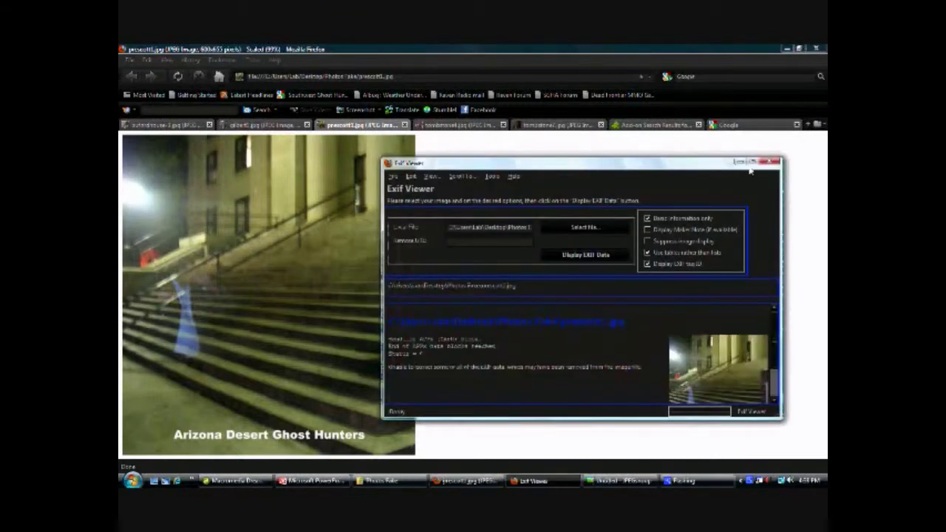
Step: Maximize the Exif Viewer report, highlight the 'EXIF data removed' warning, then close the report
double_click(748, 160)
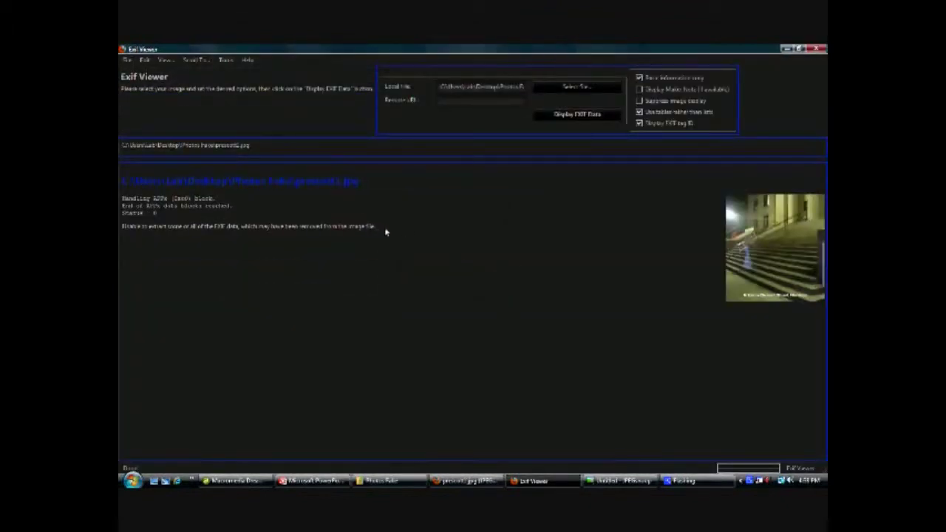
drag(385, 232, 120, 234)
click(818, 49)
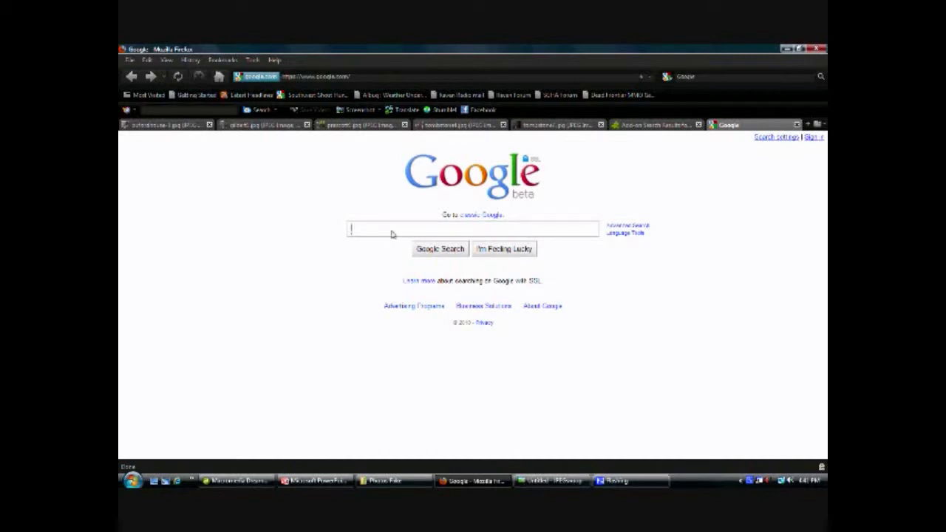
Step: Search Google for JPEGsnoop, browse its ImpulseAdventure page, then bring up the Photos Fake folder
text(JPE)
text(Gs)
text(noop)
key(Return)
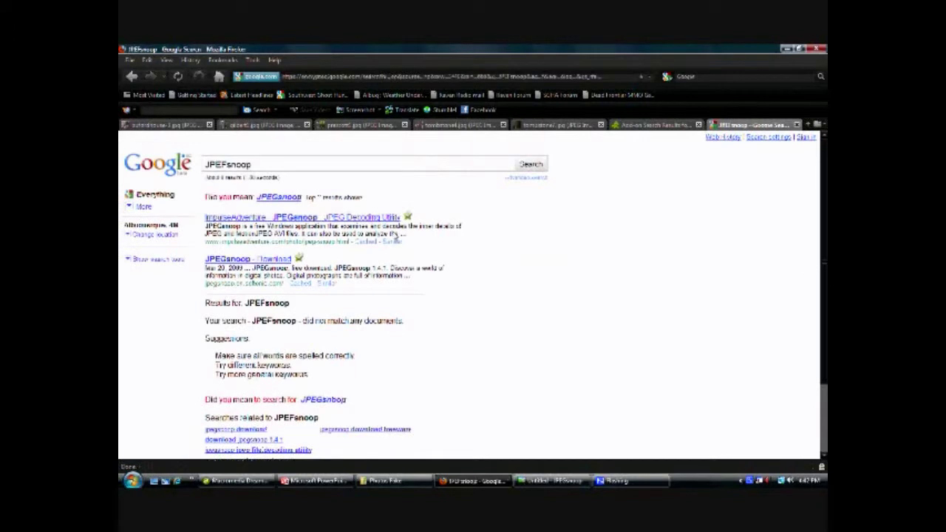
click(272, 221)
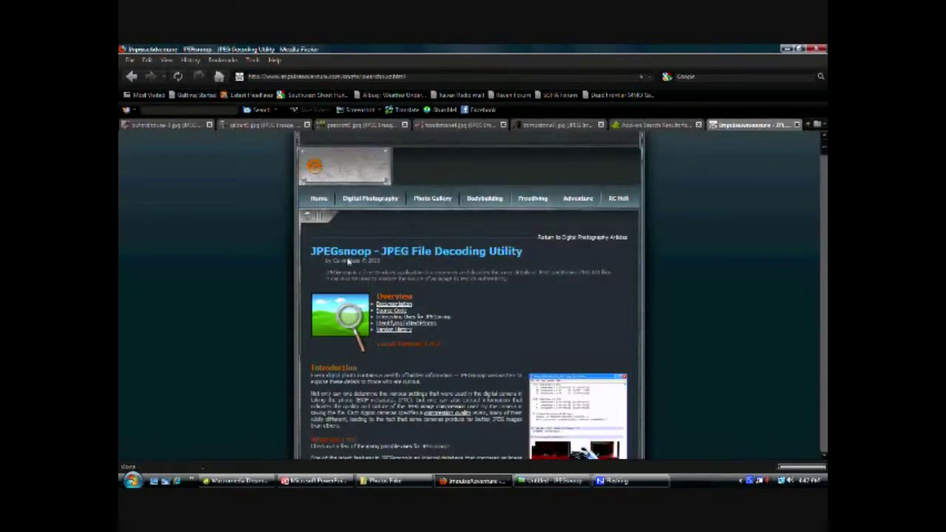
scroll(613, 308, down, 3)
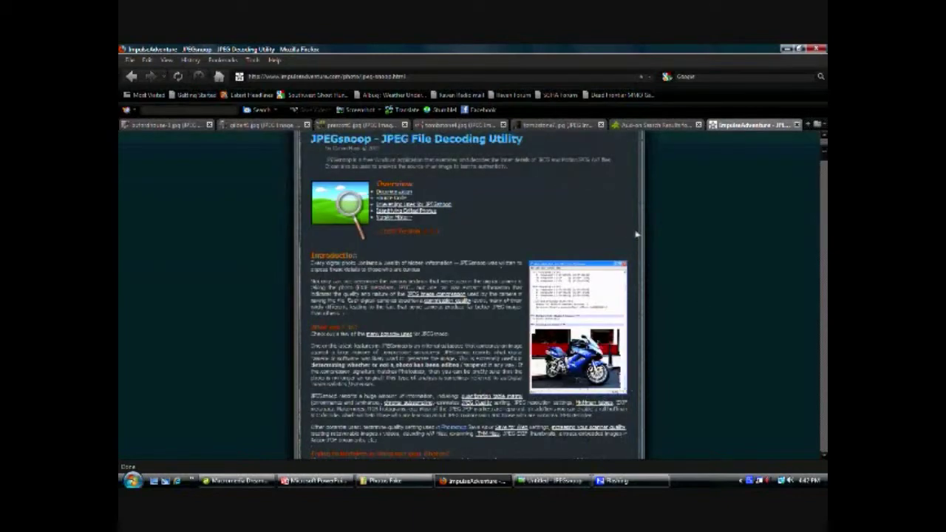
scroll(680, 235, down, 3)
scroll(681, 235, up, 6)
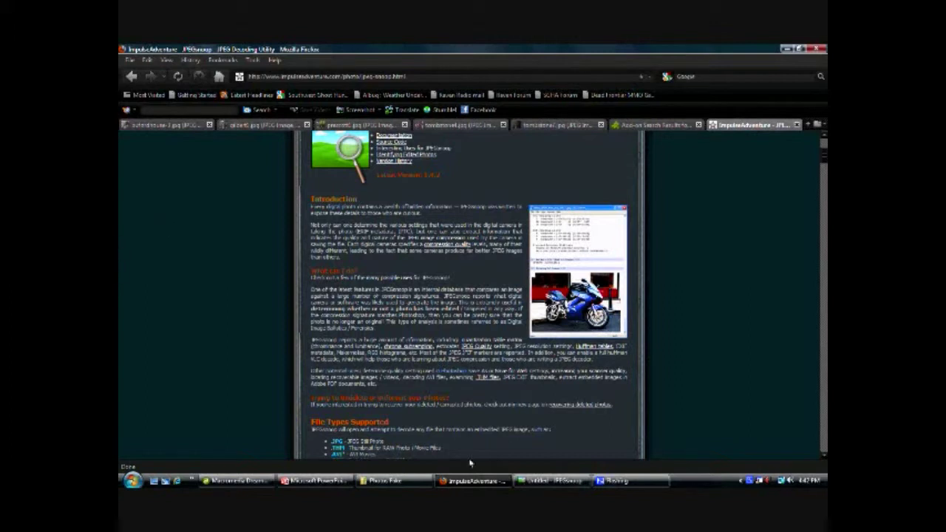
click(418, 485)
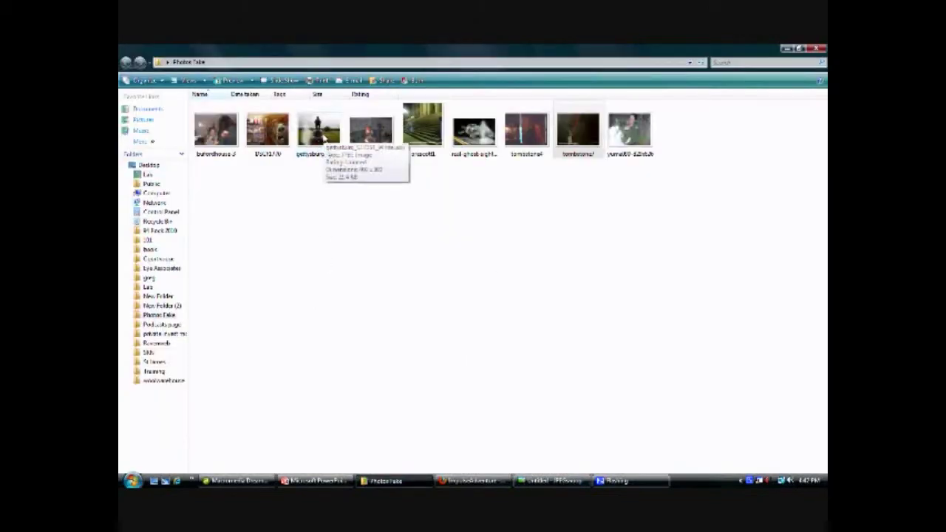
double_click(323, 135)
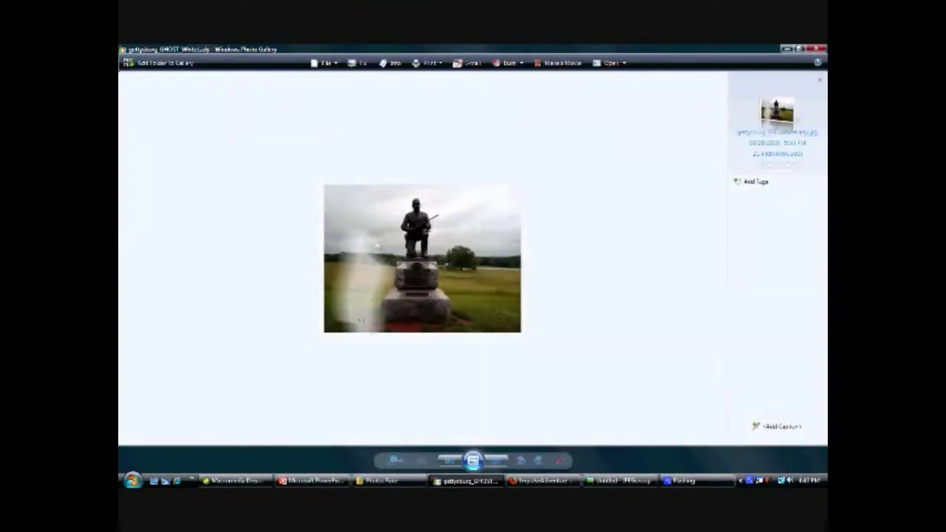
click(815, 49)
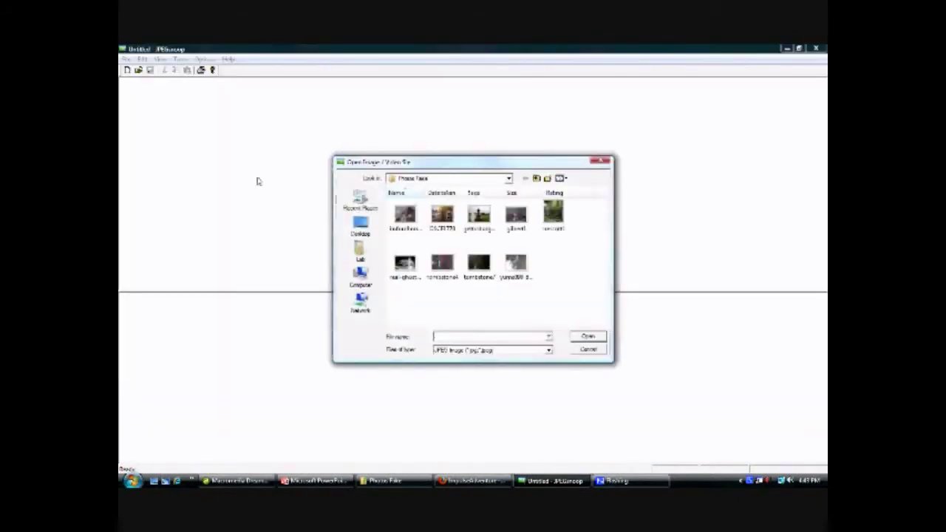
Step: Load the gettysburg ghost photo in JPEGsnoop and highlight its Adobe Photoshop signature match
double_click(479, 216)
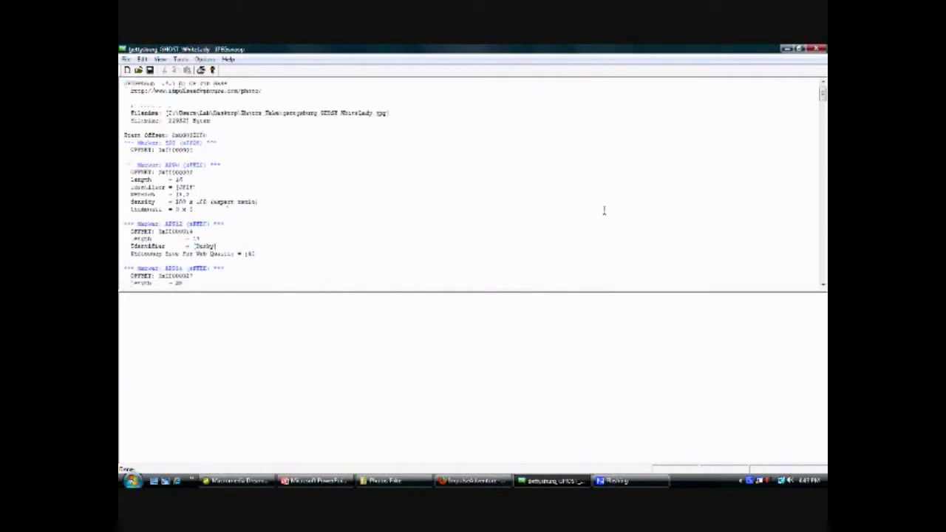
scroll(602, 211, down, 5)
scroll(602, 210, down, 3)
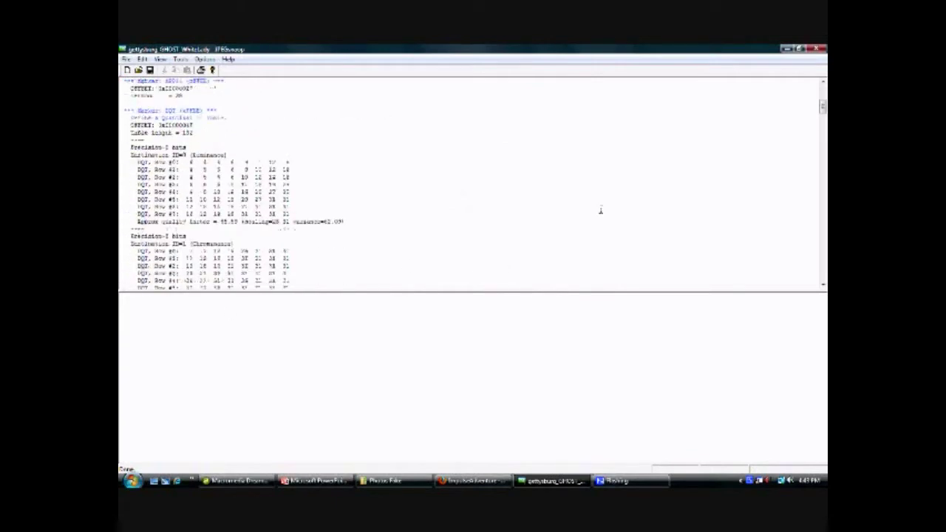
scroll(510, 181, down, 15)
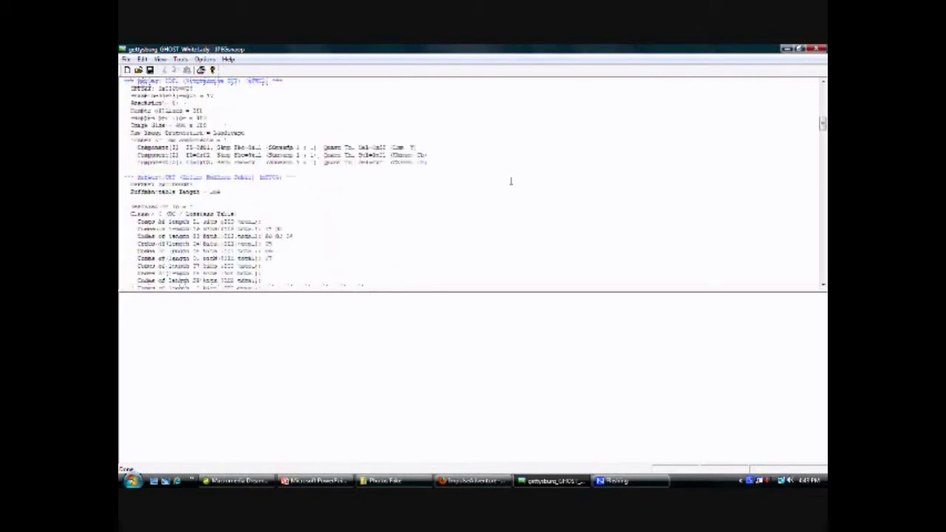
scroll(510, 179, down, 15)
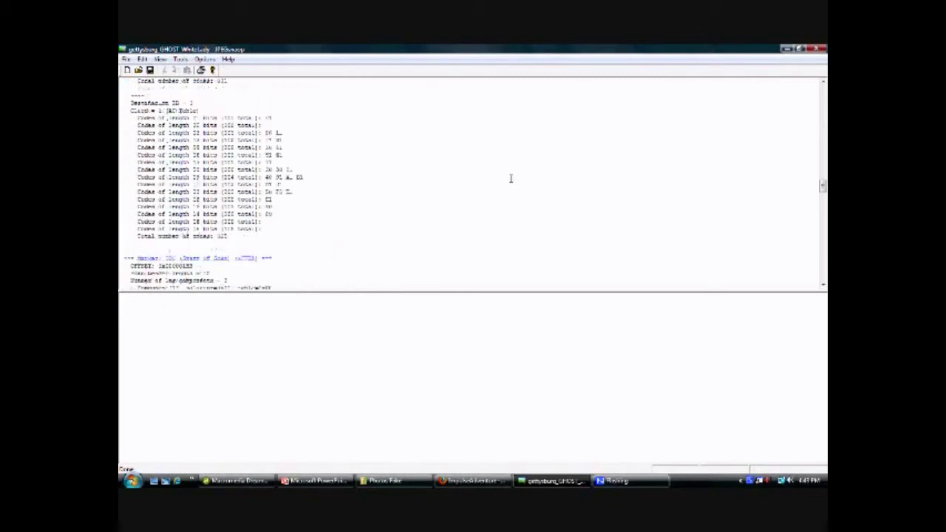
scroll(692, 194, down, 10)
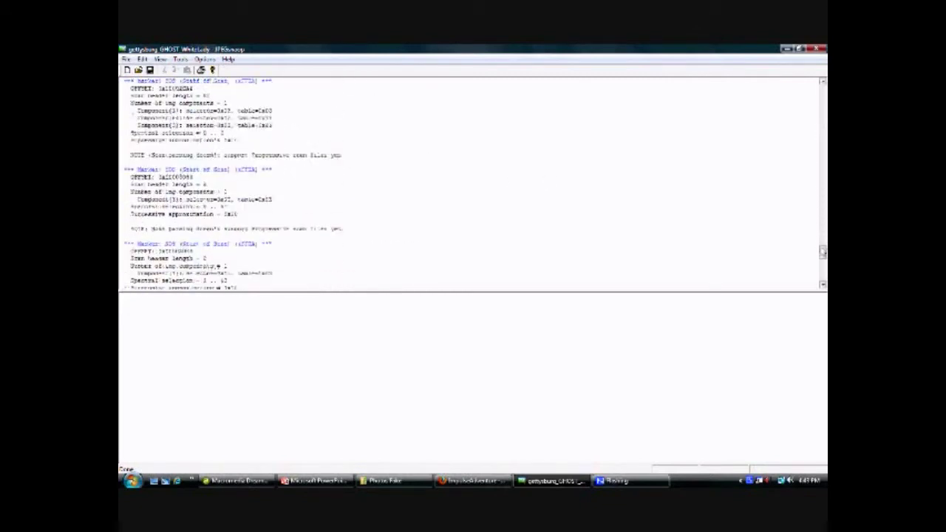
scroll(628, 180, down, 7)
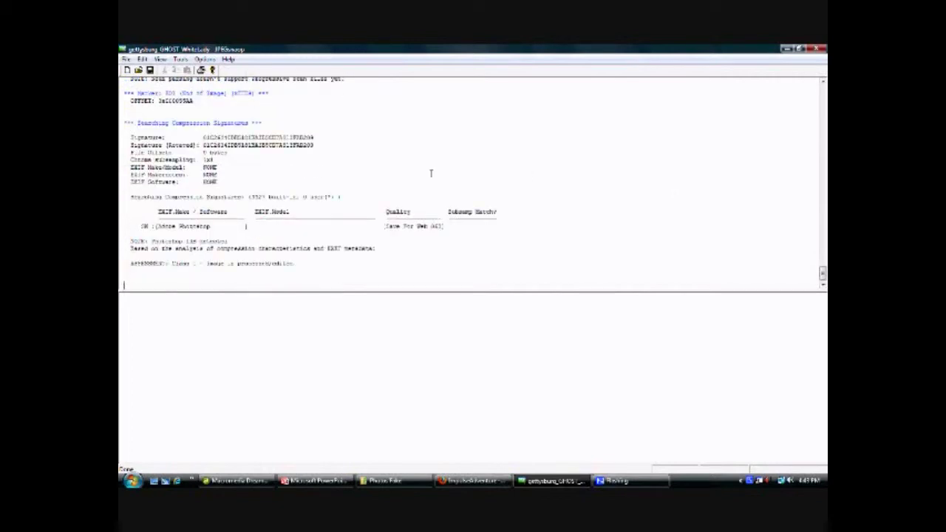
drag(149, 213, 445, 230)
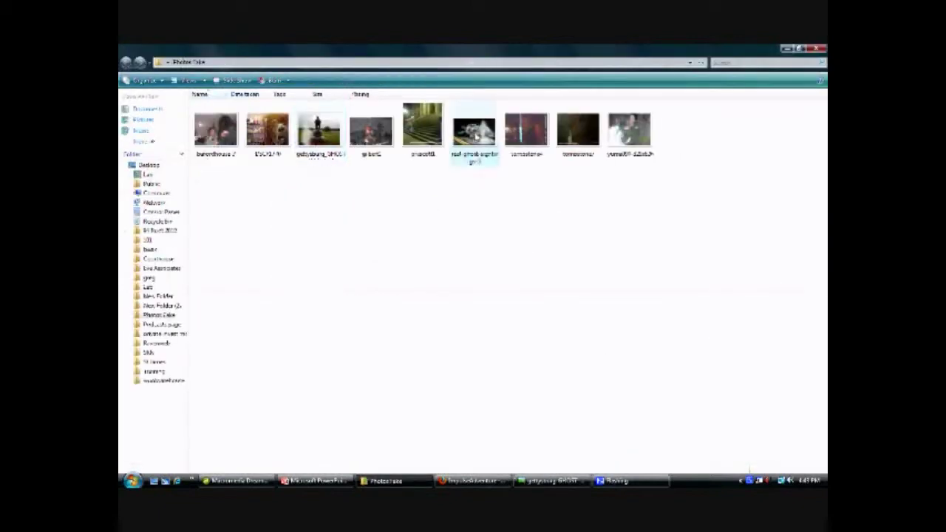
Step: View and close the real-ghost-sightings-5 car photo, then minimize Explorer and Firefox
double_click(474, 133)
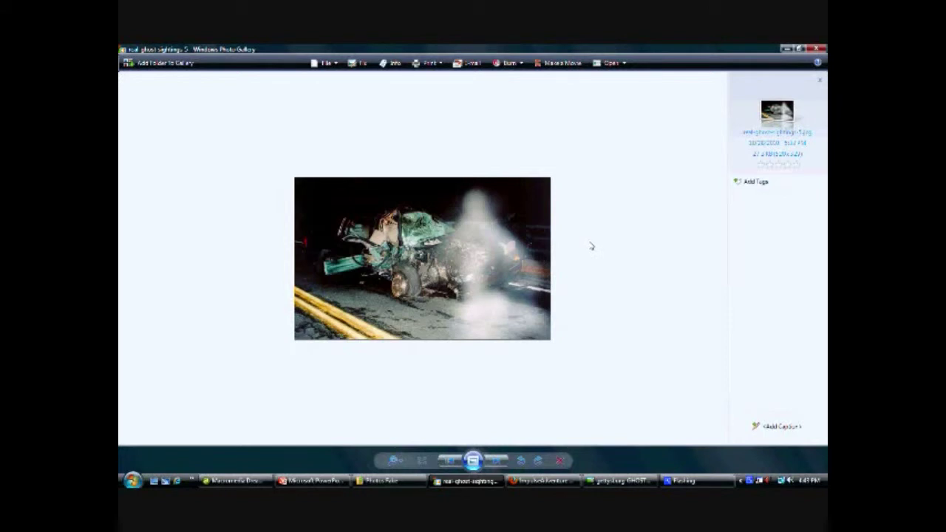
click(815, 49)
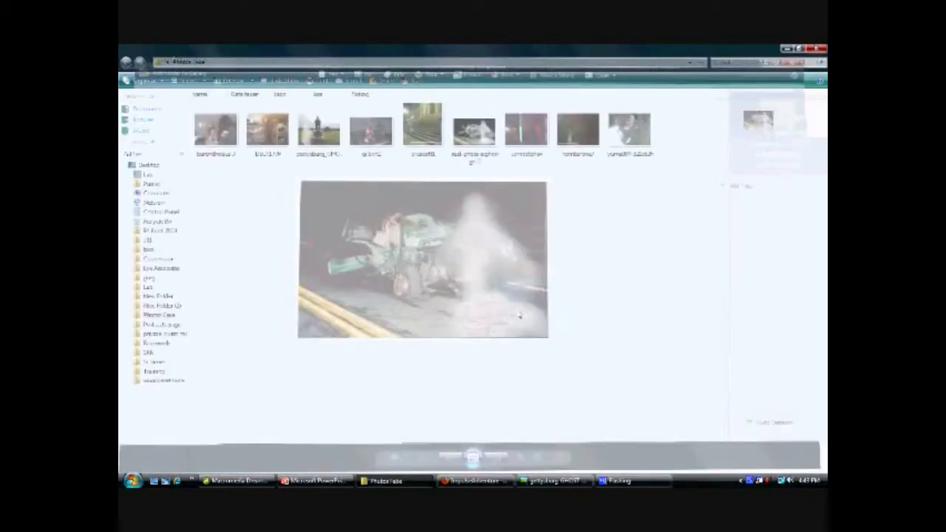
mouse_move(479, 485)
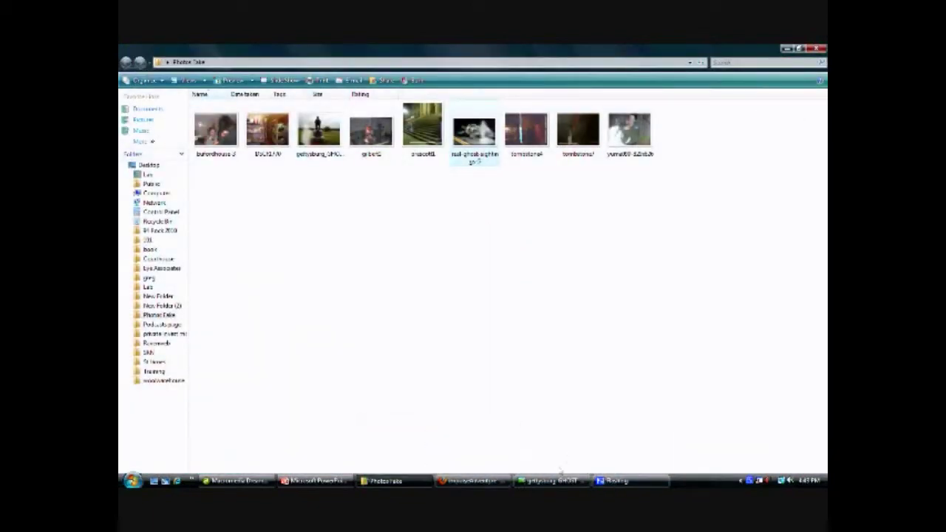
mouse_move(549, 484)
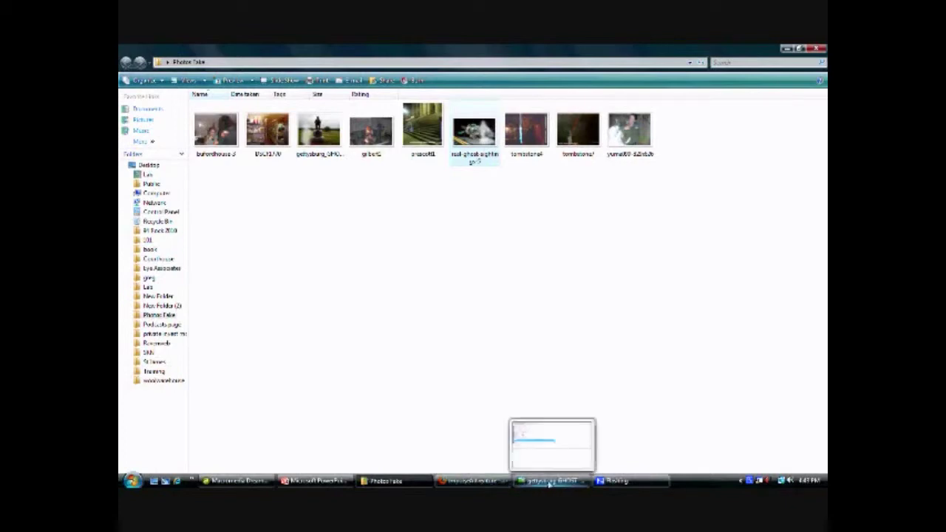
click(786, 49)
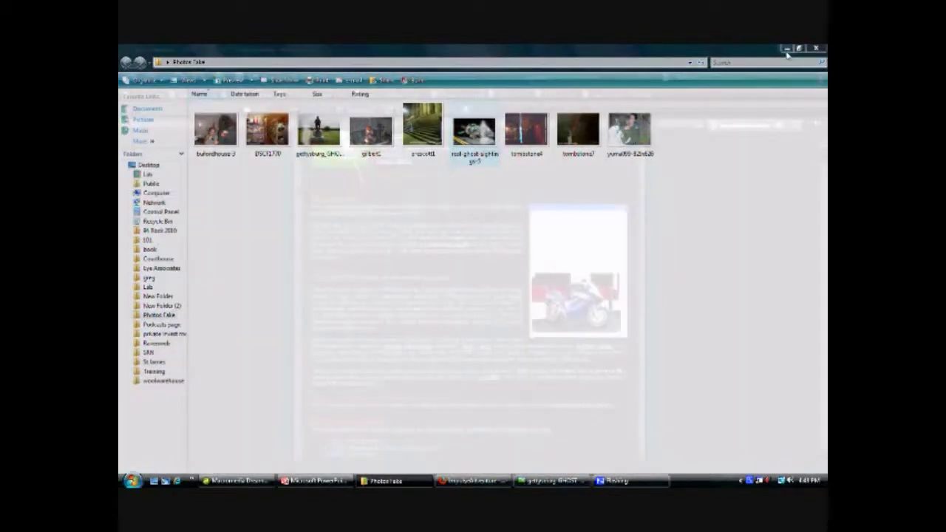
click(785, 49)
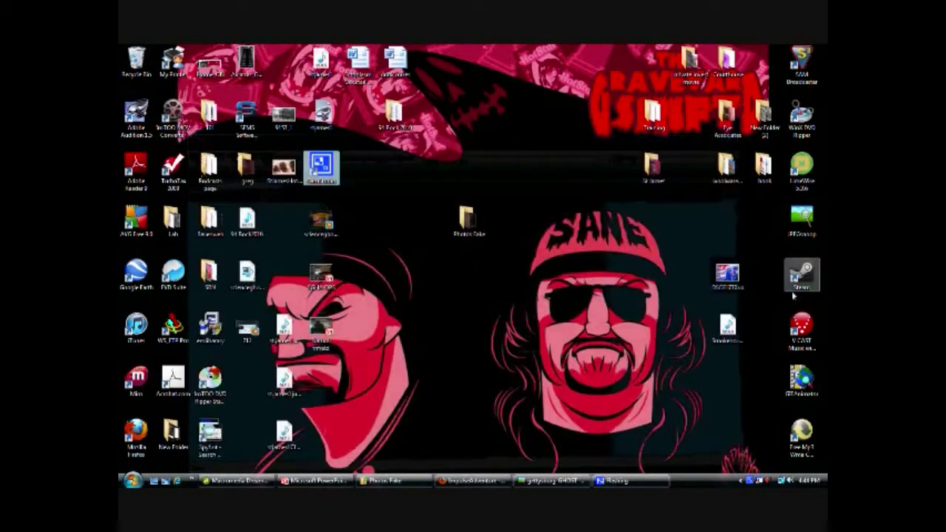
Step: Launch JPEGsnoop, decode real-ghost-sightings-5, and review its Photoshop processed/edited signature verdict
double_click(802, 215)
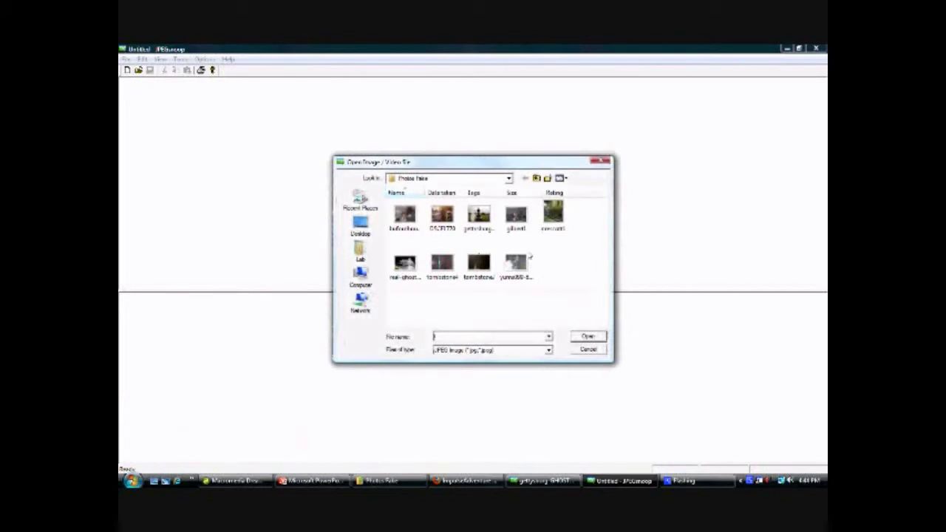
double_click(405, 266)
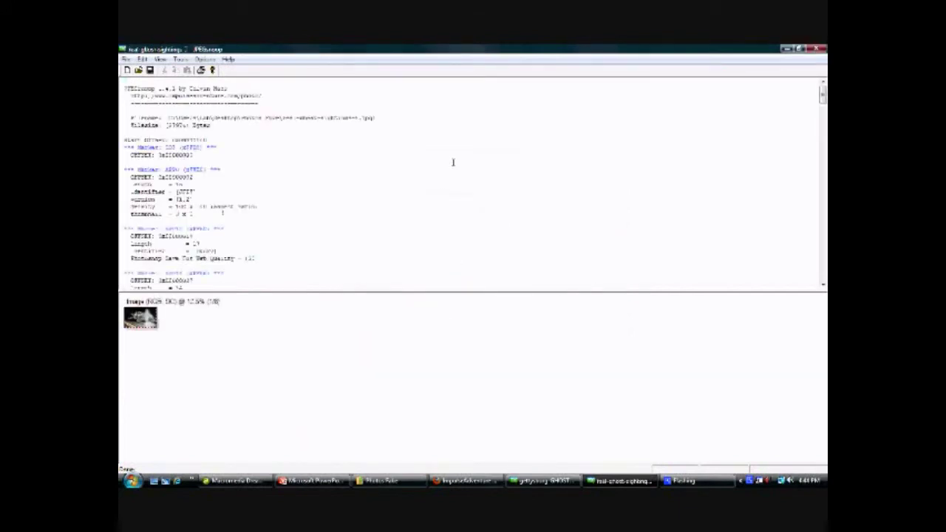
scroll(450, 160, down, 15)
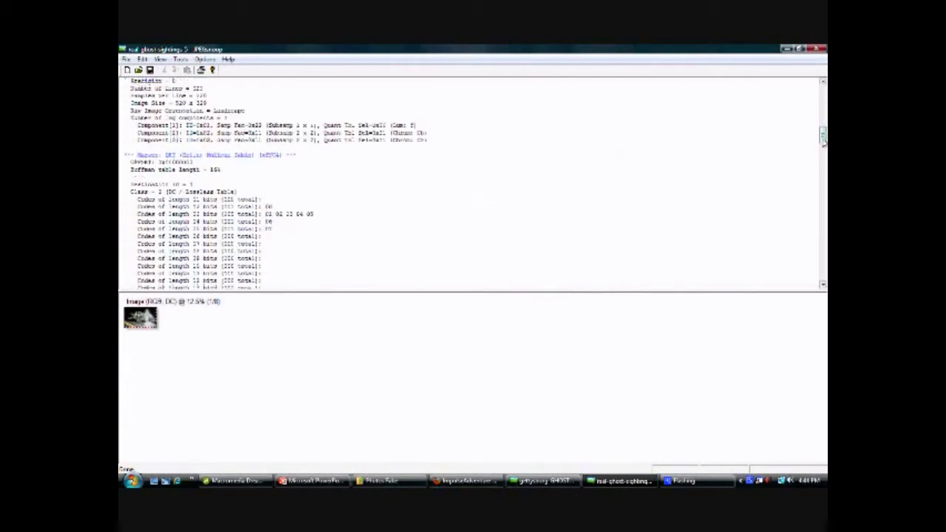
drag(822, 136, 823, 275)
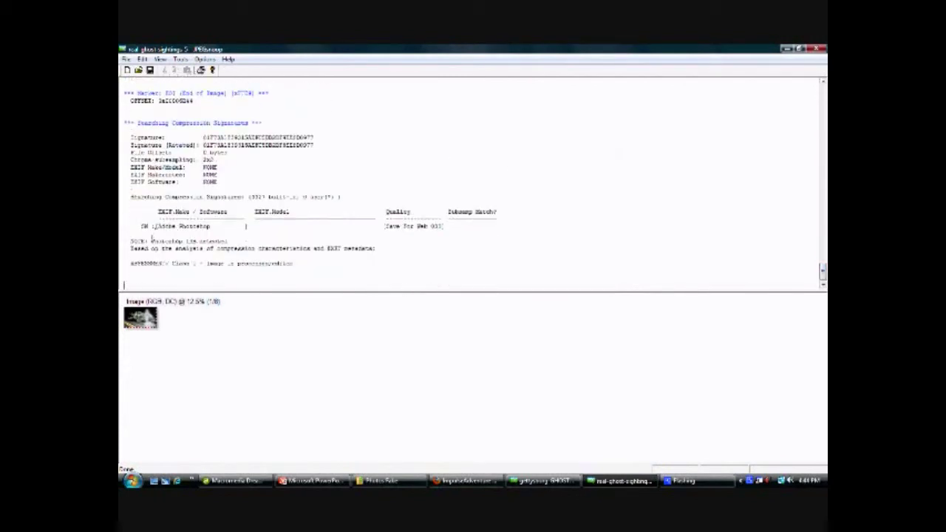
drag(152, 241, 249, 243)
click(403, 247)
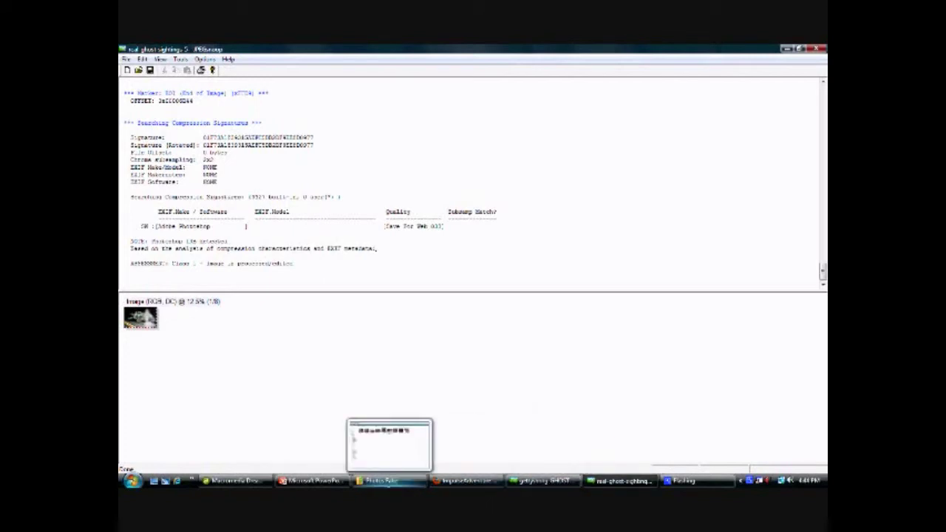
click(382, 481)
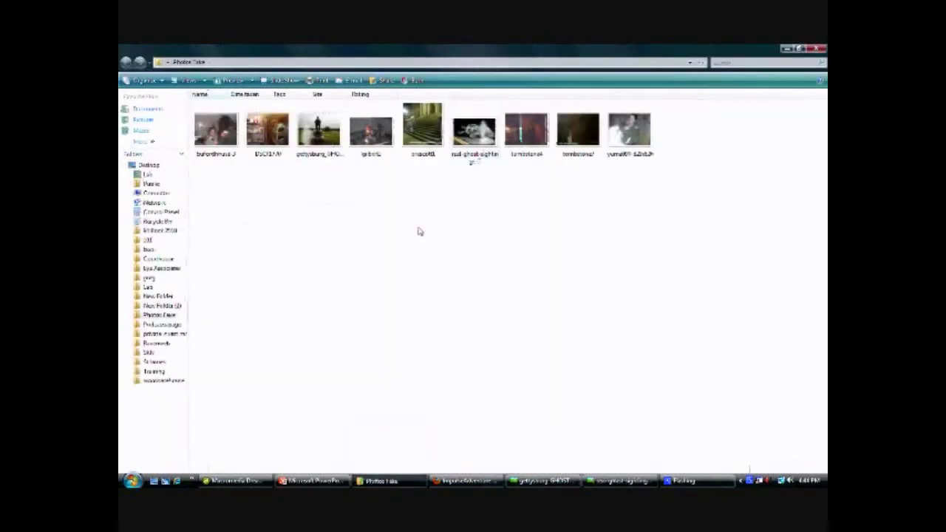
Step: Preview the DSCF1770 kitchen photo in Photo Gallery, close it, and minimize the folder
mouse_move(273, 137)
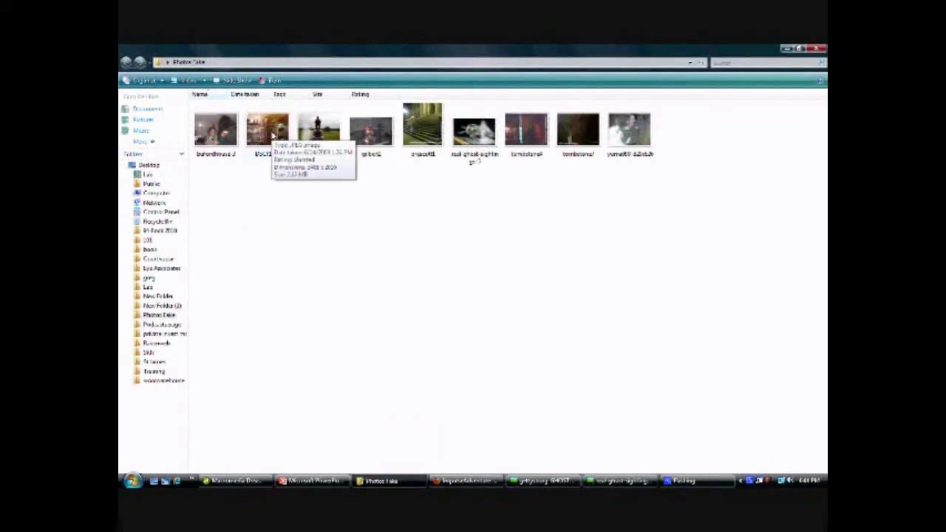
double_click(269, 133)
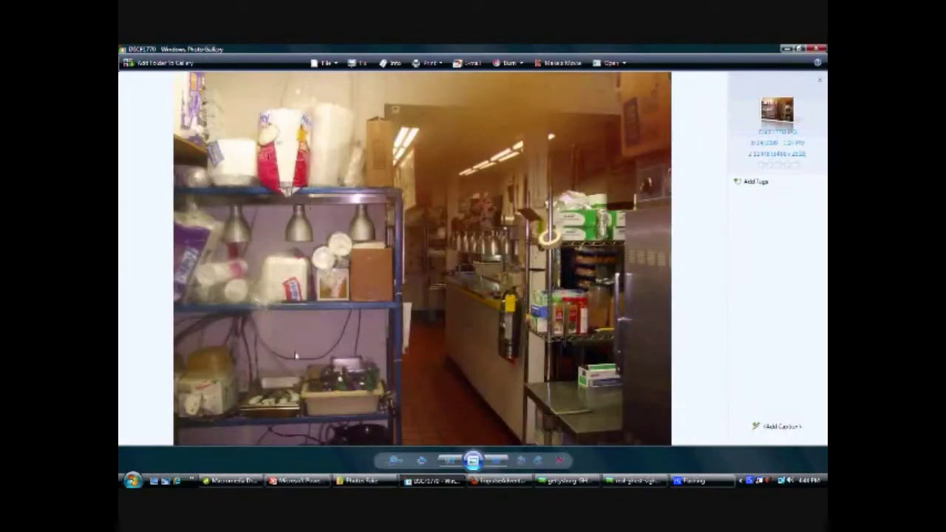
click(817, 48)
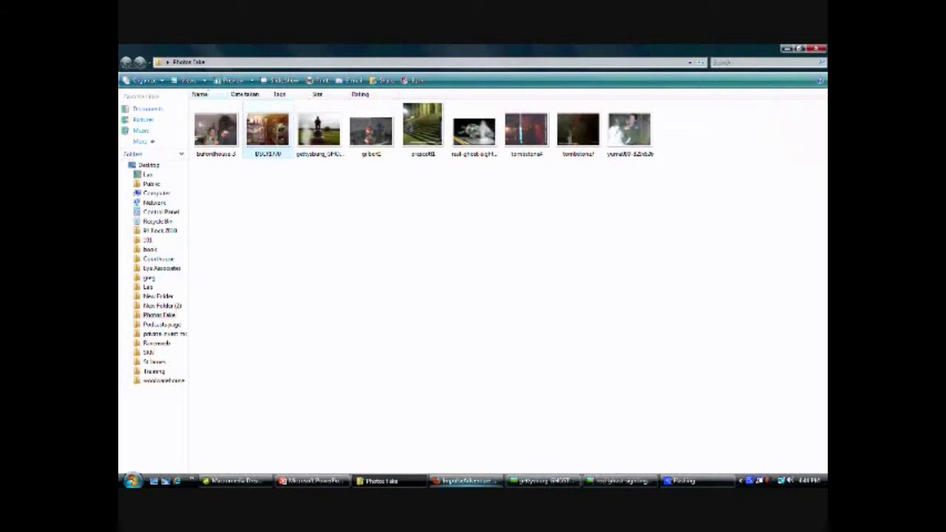
click(787, 49)
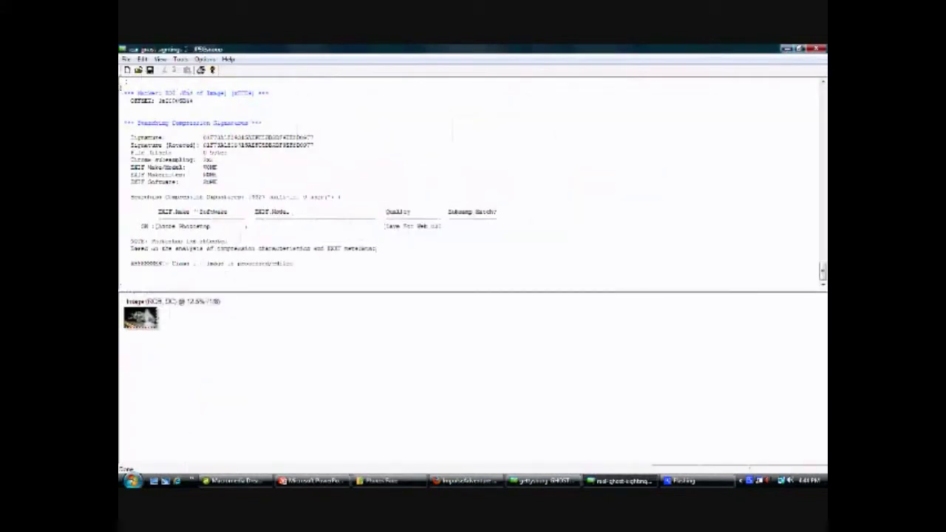
Step: Decode the DSCF1770 kitchen image in JPEGsnoop and review its unknown FUJIFILM signature result
click(139, 70)
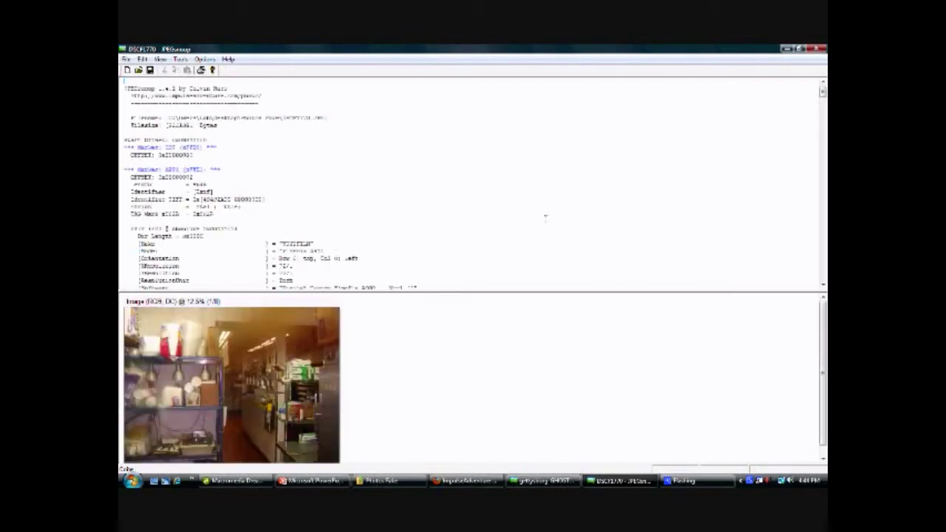
scroll(773, 205, down, 4)
drag(821, 98, 821, 277)
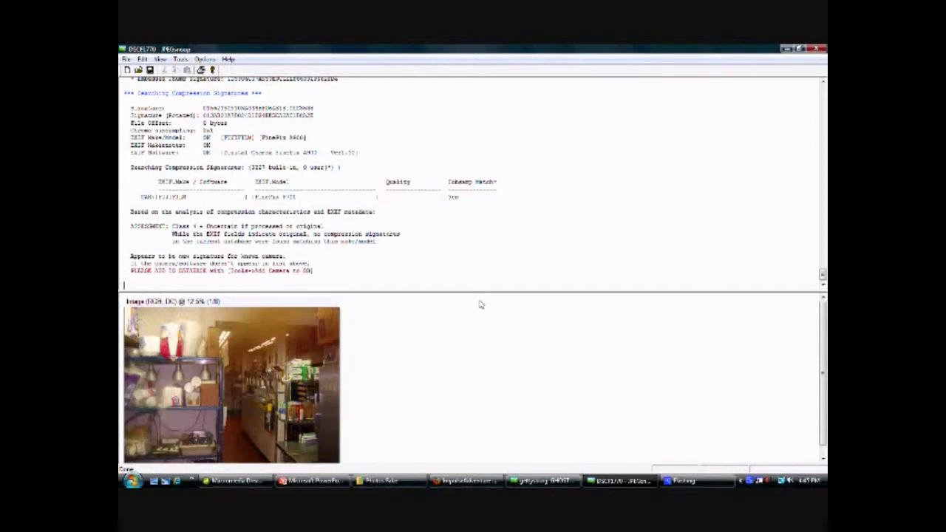
scroll(458, 198, up, 1)
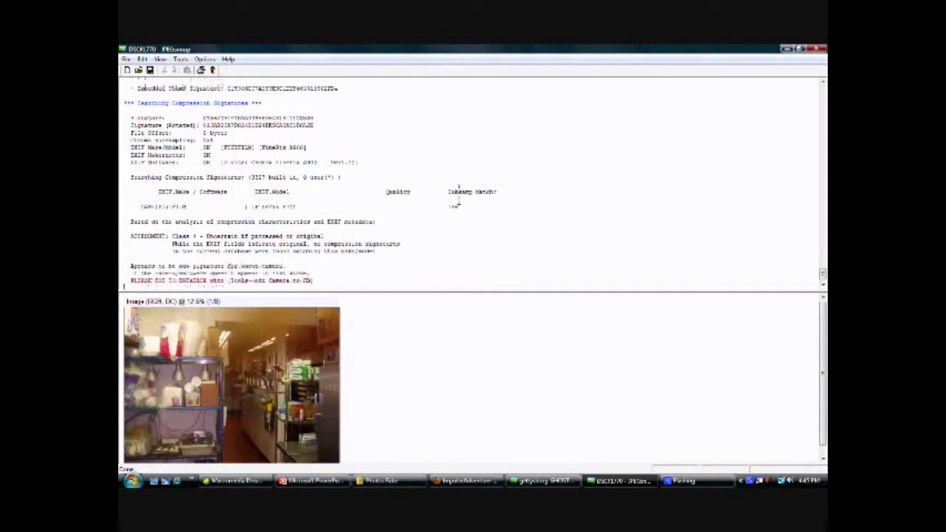
scroll(458, 198, down, 1)
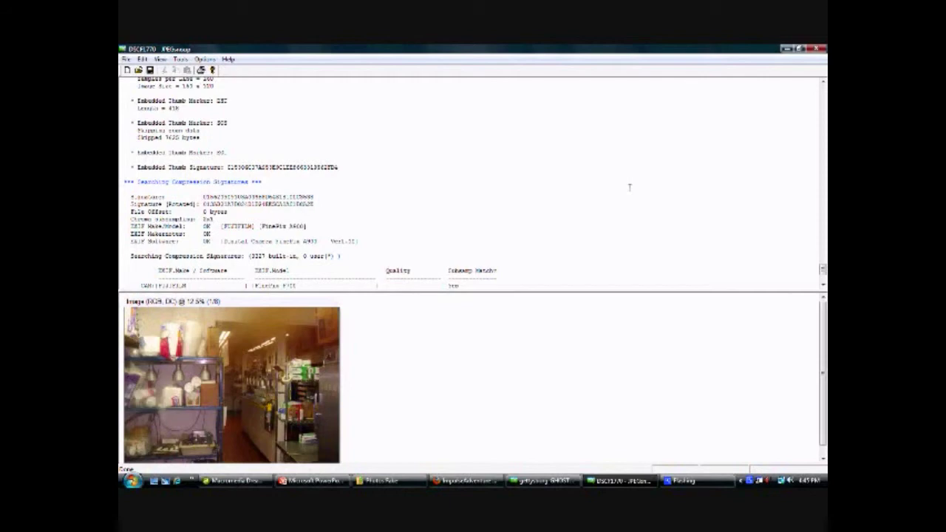
scroll(629, 187, up, 3)
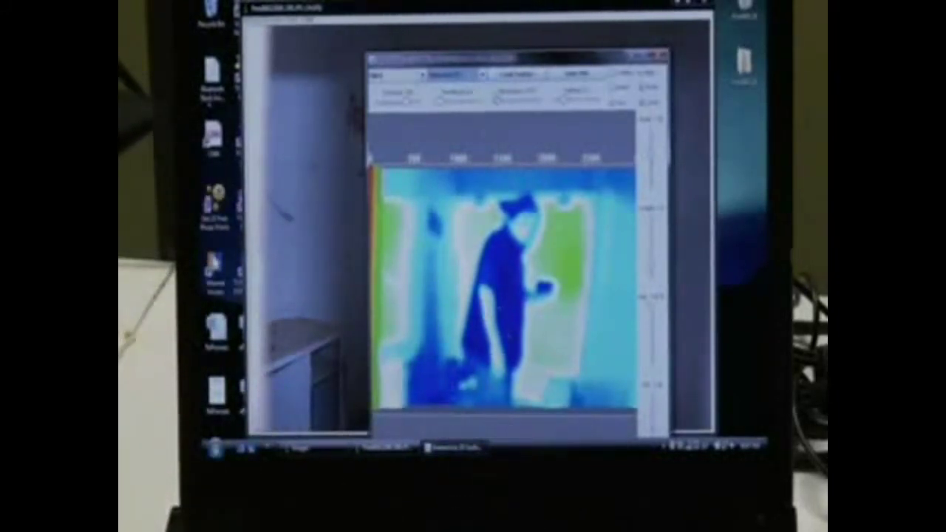
Step: Switch the storeroom heat map to the rainbow colour palette
click(484, 77)
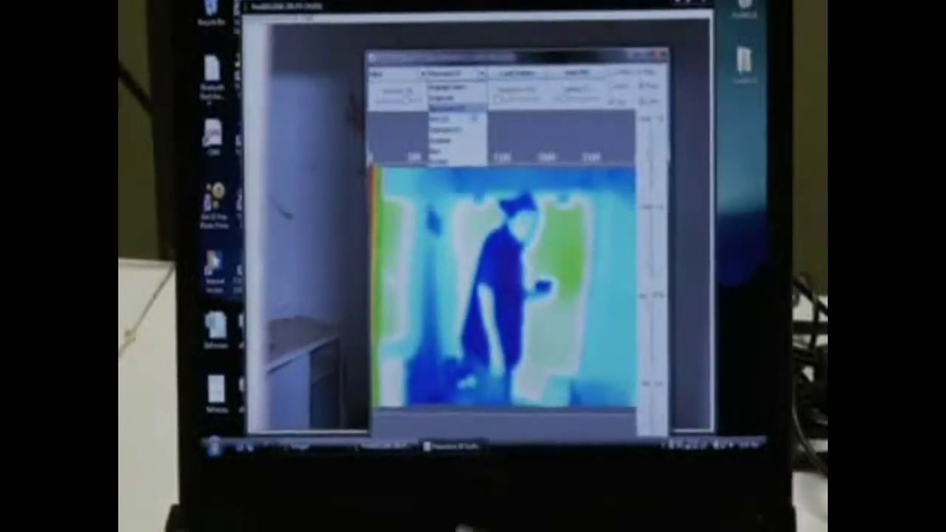
click(455, 109)
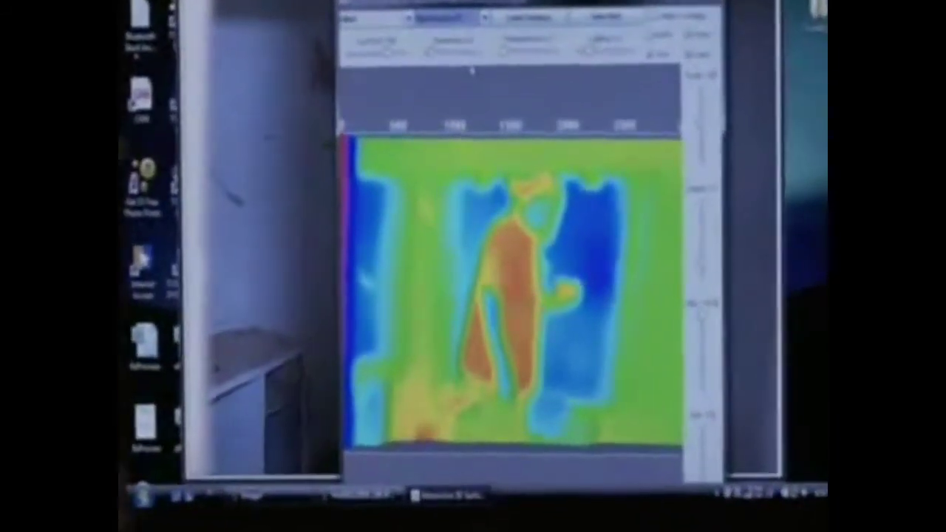